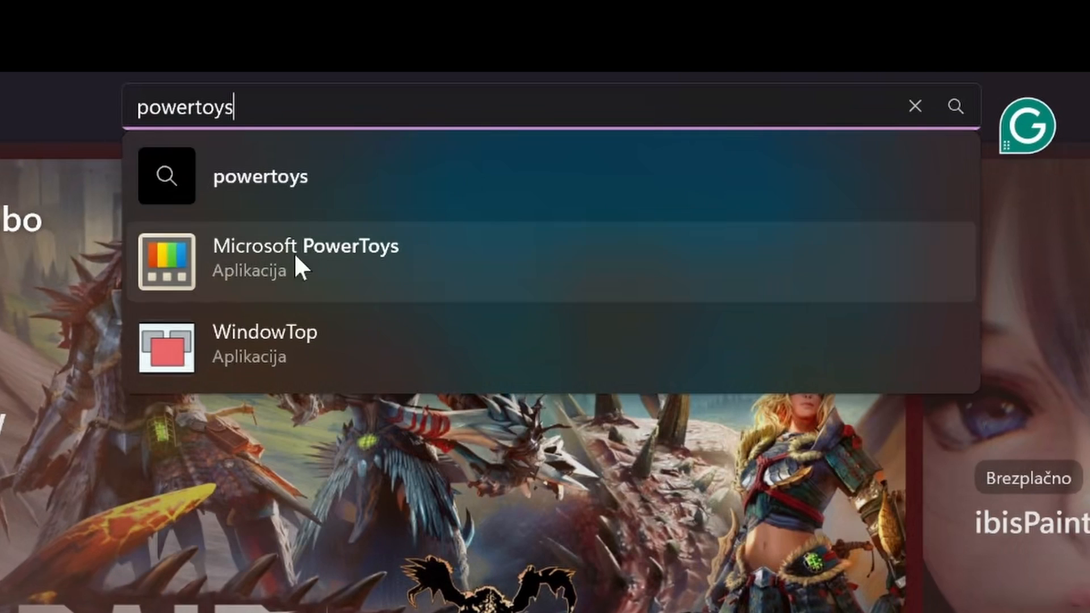
Open the Microsoft PowerToys page from the store's search results and install the app
{"action": "left_click", "coordinate": [320, 262]}
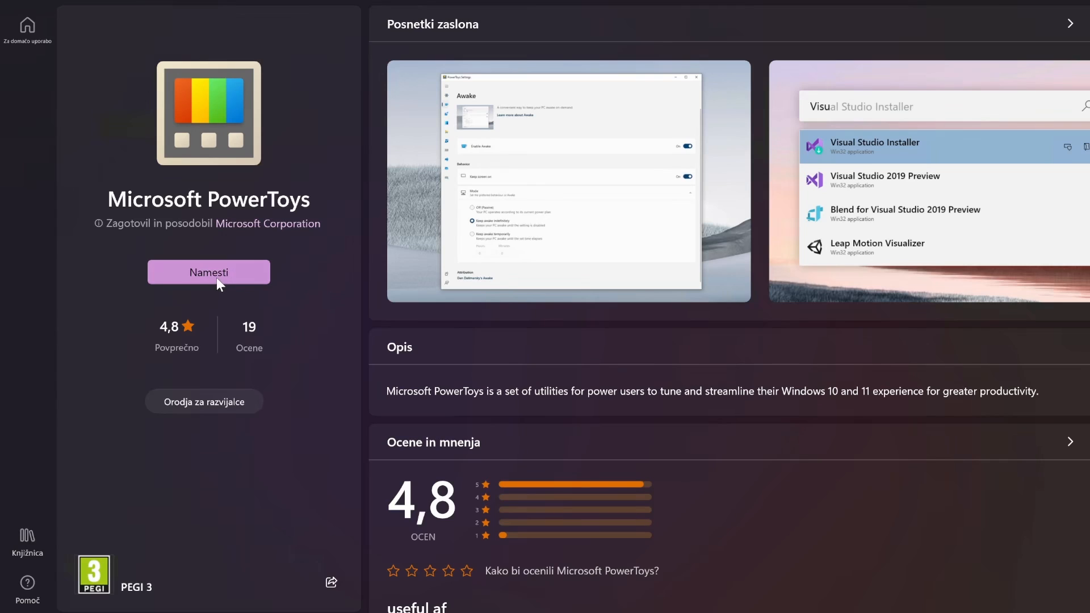
{"action": "left_click", "coordinate": [246, 278]}
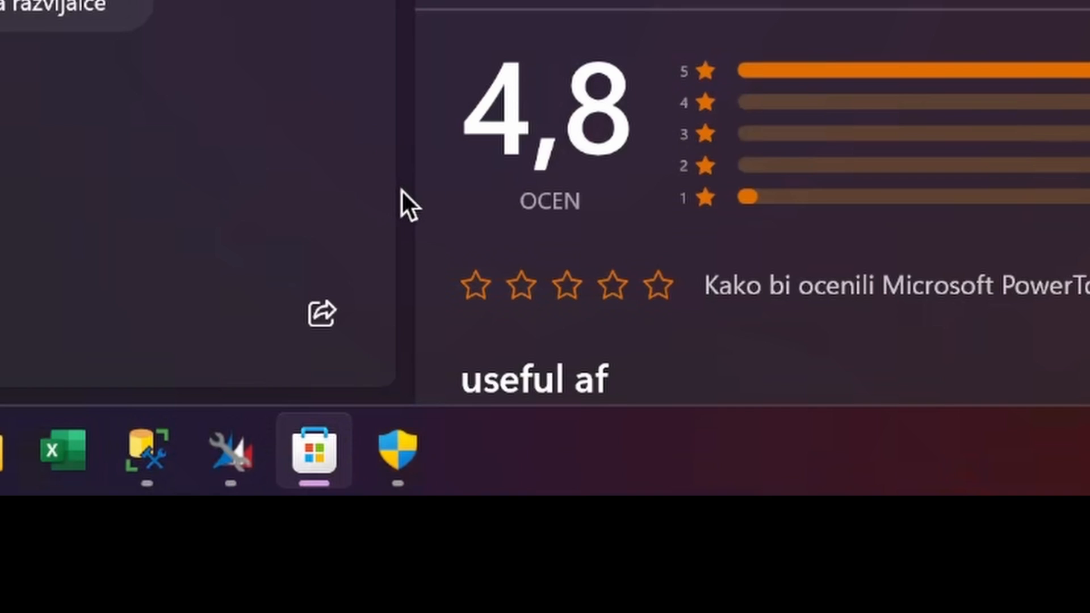
{"action": "left_click", "coordinate": [418, 454]}
{"action": "left_click", "coordinate": [510, 385]}
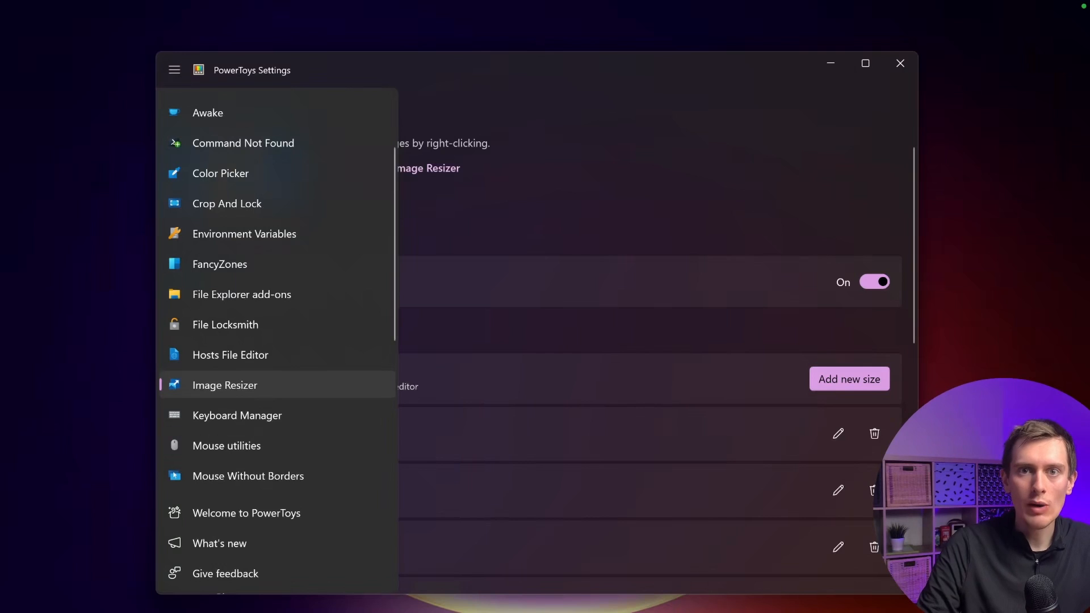
Look through the list of utilities available in PowerToys Settings
{"action": "scroll", "coordinate": [286, 262], "scroll_direction": "up", "scroll_amount": 1}
{"action": "scroll", "coordinate": [287, 262], "scroll_direction": "up", "scroll_amount": 3}
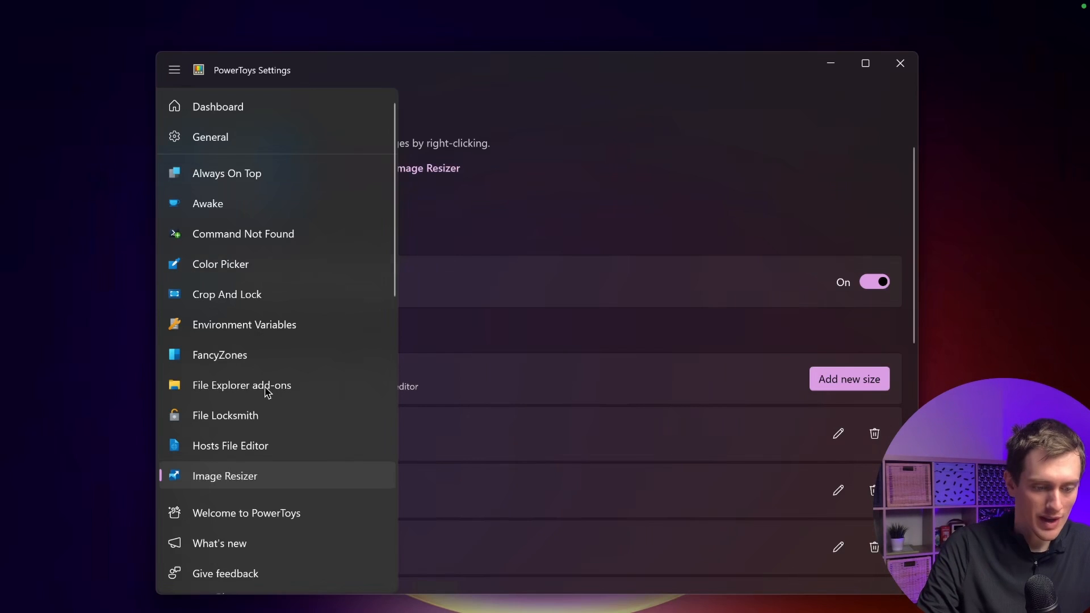
{"action": "scroll", "coordinate": [267, 396], "scroll_direction": "down", "scroll_amount": 2}
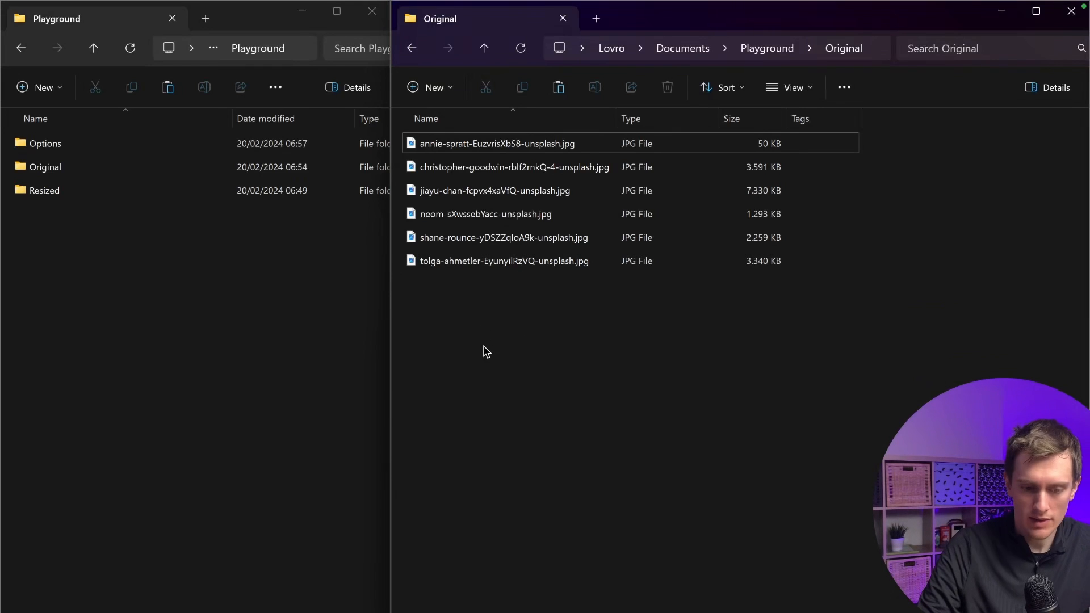
Select all six pictures in the Original folder and open them in Image Resizer
{"action": "left_click_drag", "start_coordinate": [493, 295], "coordinate": [515, 142]}
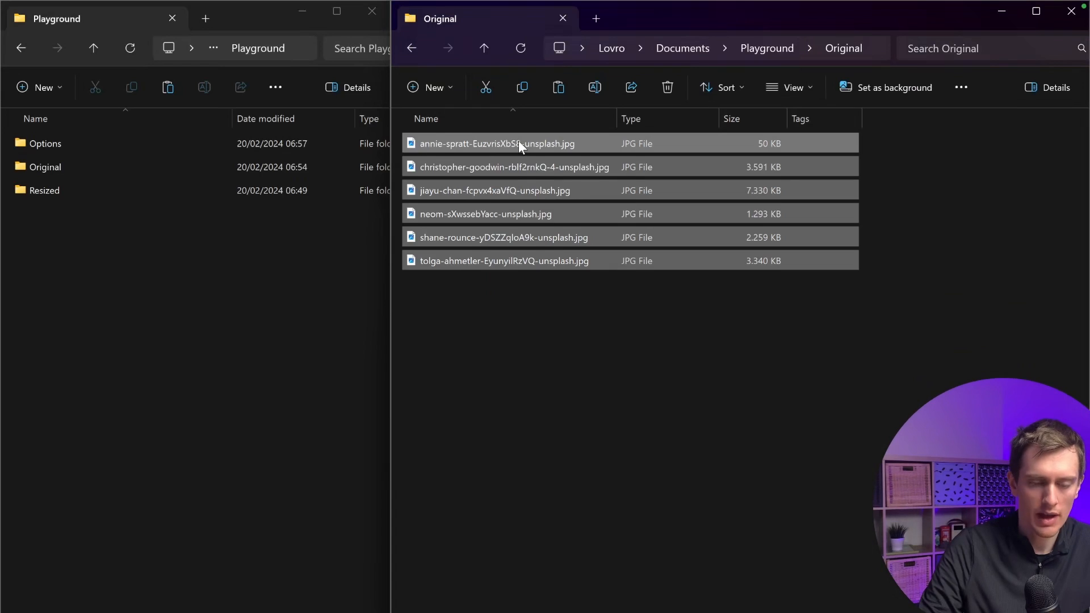
{"action": "right_click", "coordinate": [519, 143]}
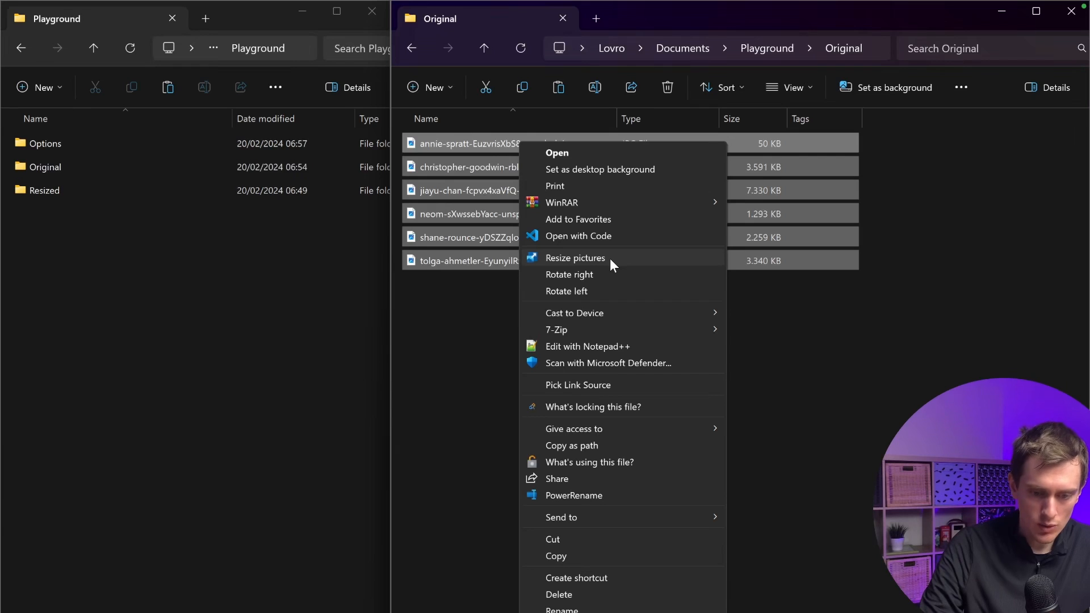
{"action": "left_click", "coordinate": [610, 258]}
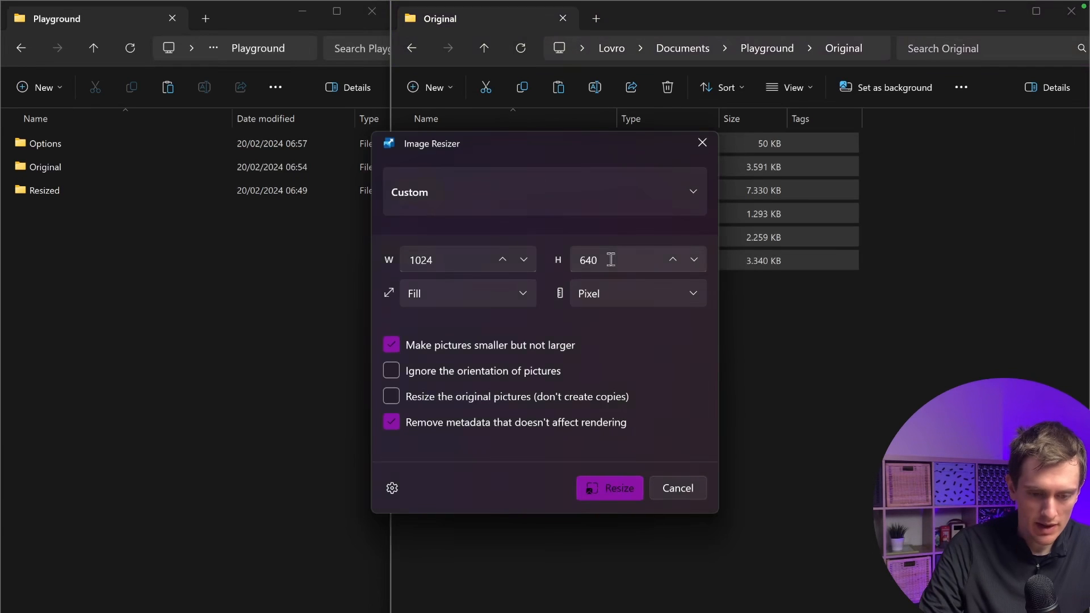
{"action": "left_click_drag", "start_coordinate": [458, 144], "coordinate": [453, 143]}
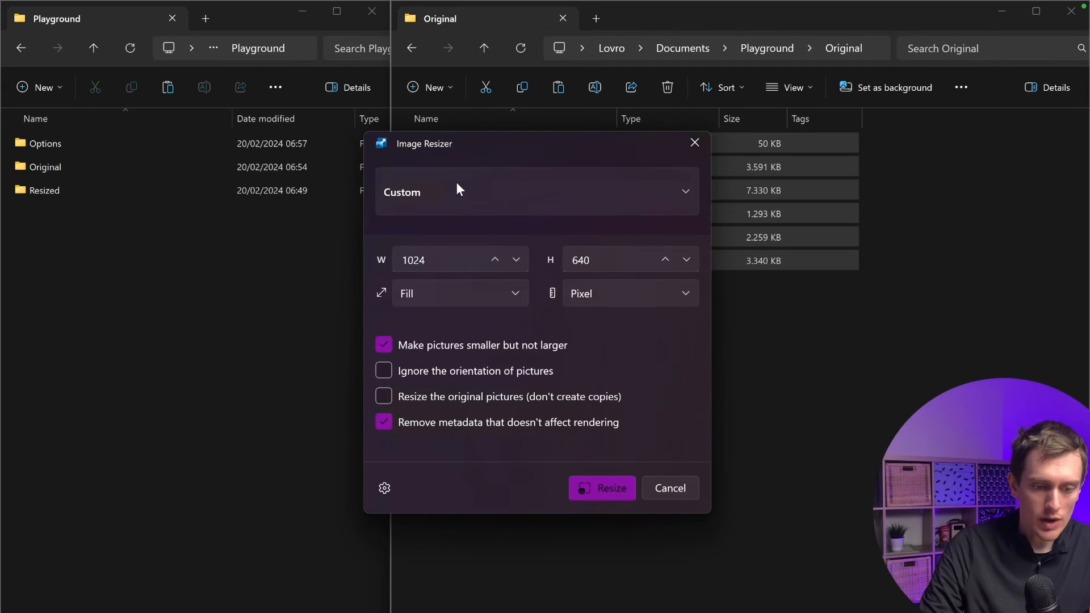
Try the Large size preset (1920 × 1080 pixels) in Image Resizer and return to the Custom size
{"action": "left_click", "coordinate": [464, 197]}
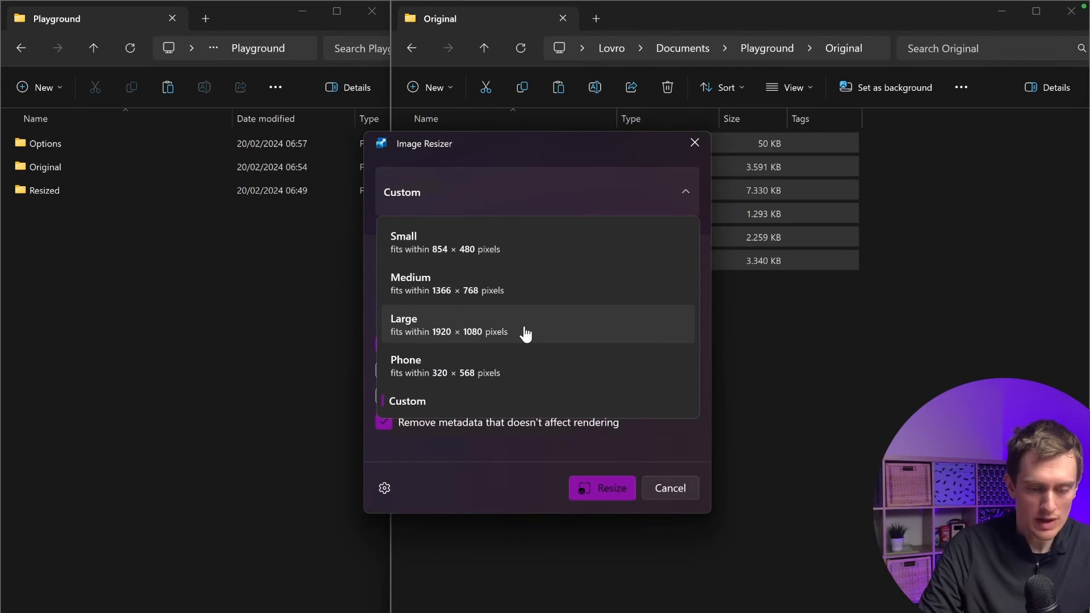
{"action": "left_click", "coordinate": [420, 189]}
{"action": "left_click", "coordinate": [435, 191]}
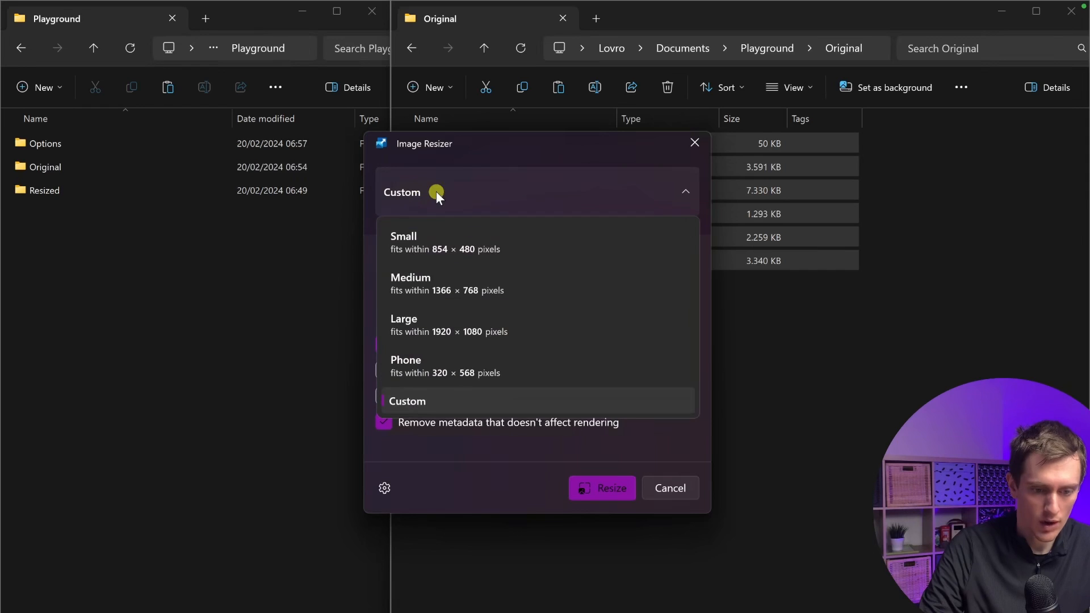
{"action": "left_click", "coordinate": [461, 319]}
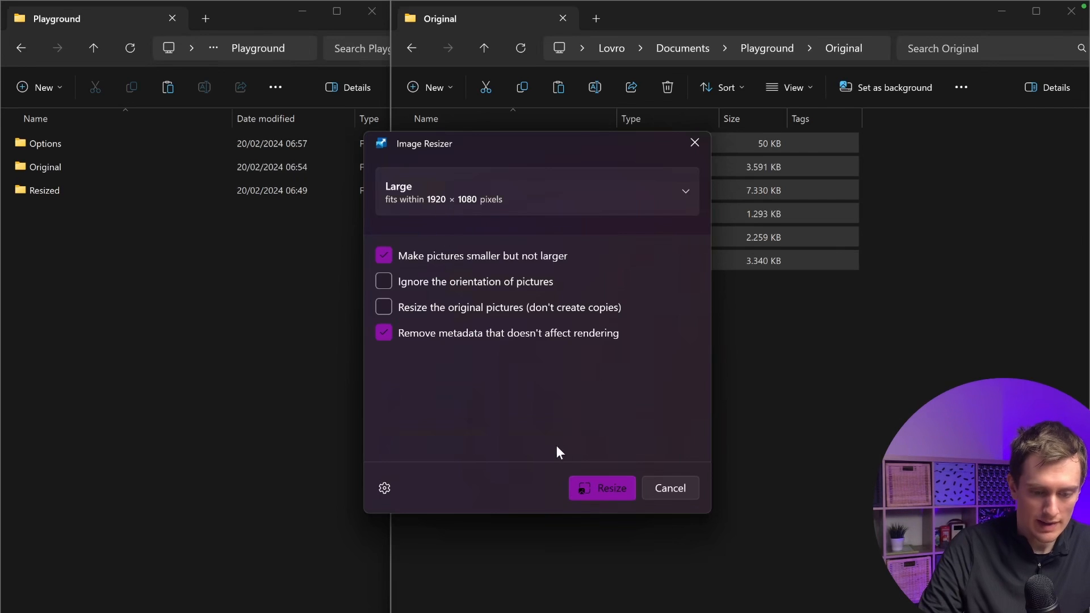
{"action": "left_click", "coordinate": [543, 193]}
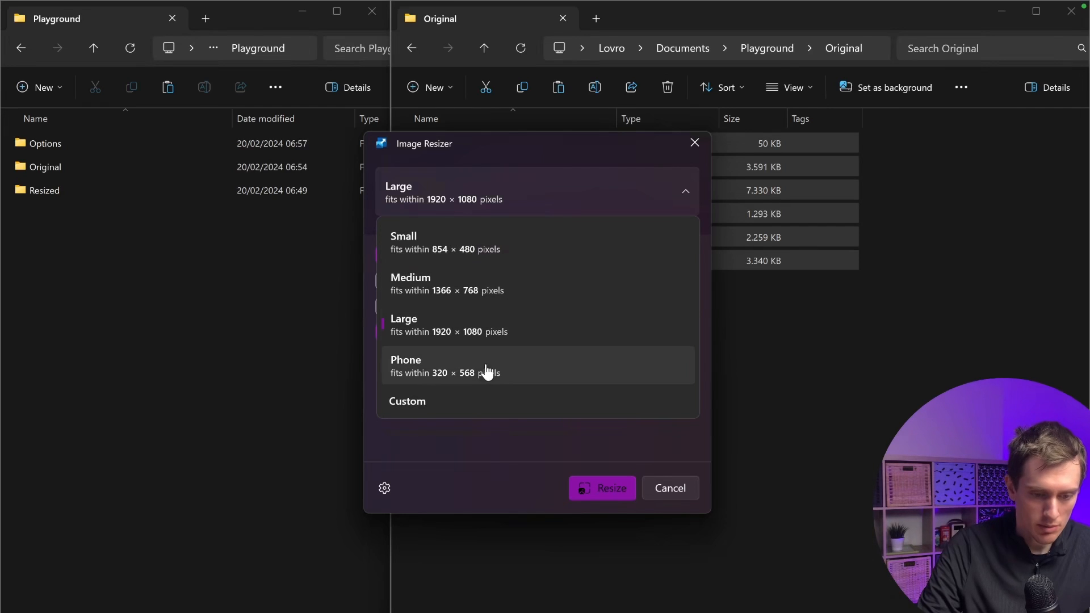
{"action": "left_click", "coordinate": [421, 407]}
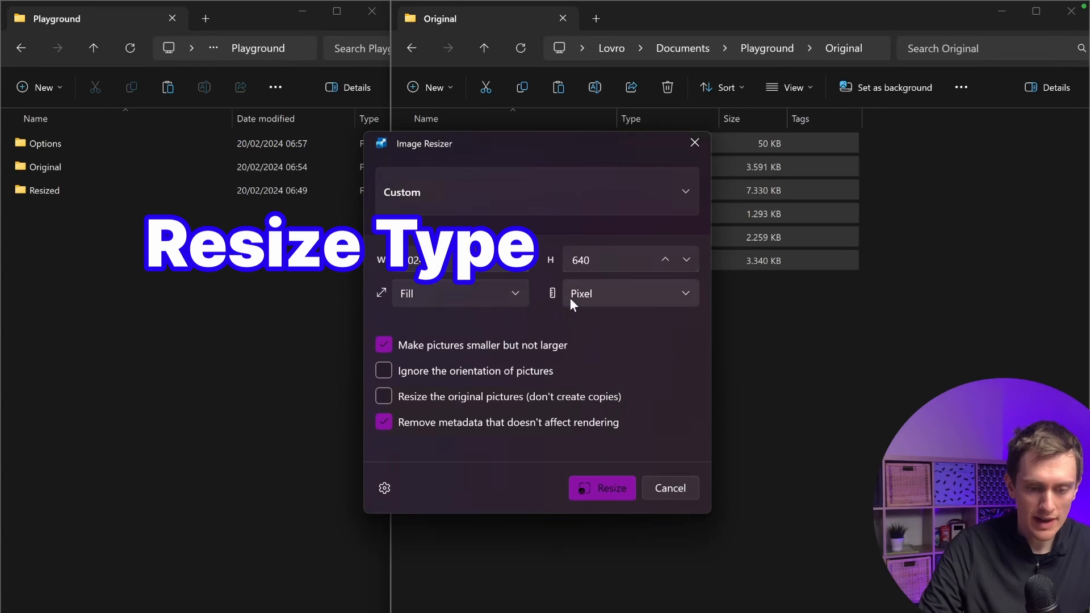
Set the custom size to a width of 50 in Percent and switch the unit back to Pixel
{"action": "left_click", "coordinate": [635, 299]}
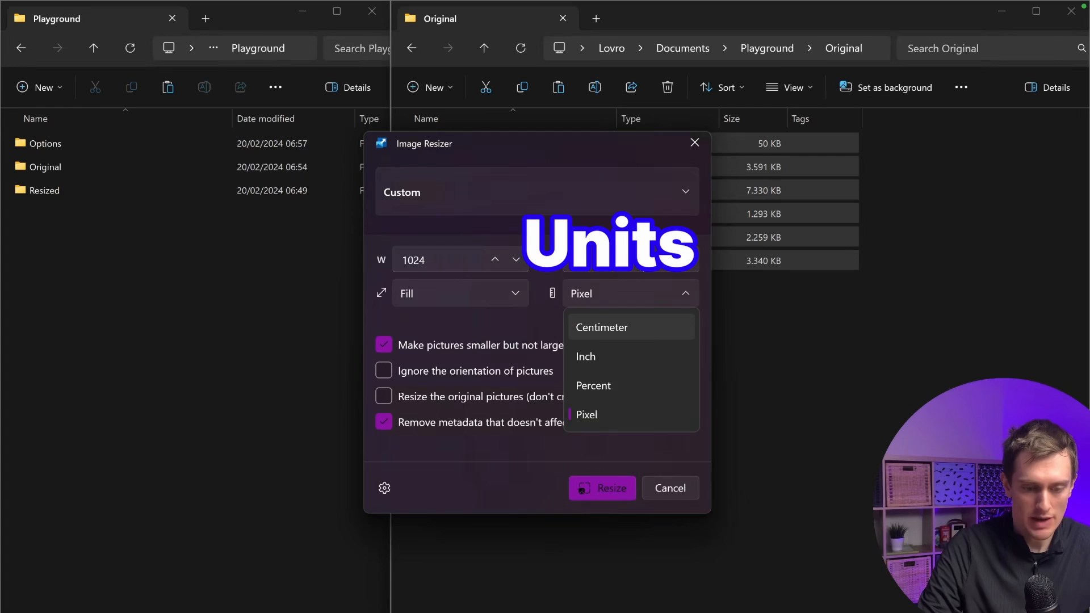
{"action": "left_click", "coordinate": [623, 399]}
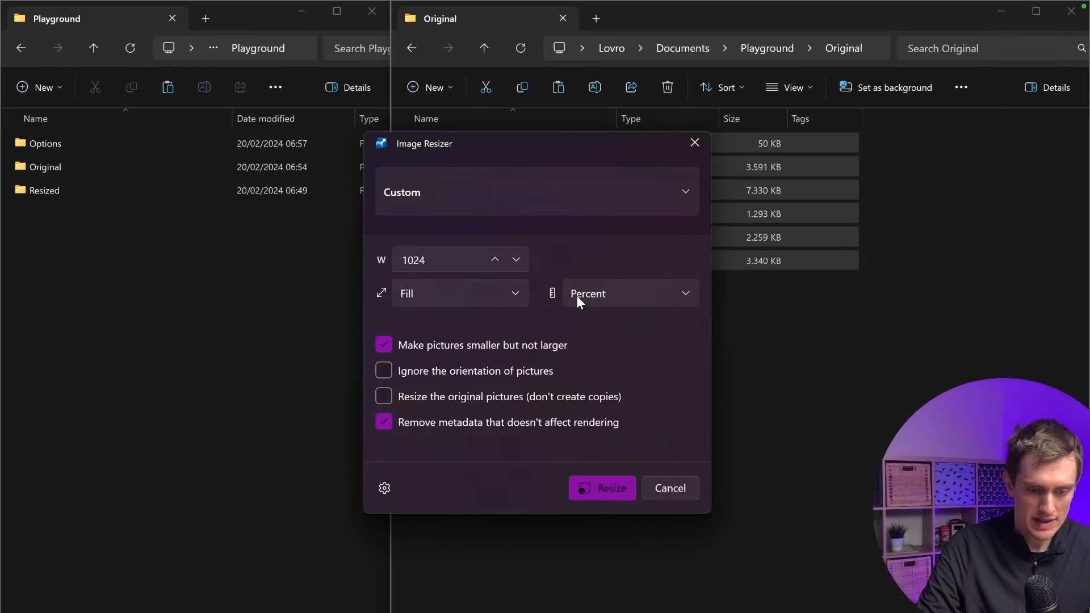
{"action": "left_click", "coordinate": [440, 255]}
{"action": "left_click_drag", "start_coordinate": [440, 255], "coordinate": [373, 254]}
{"action": "type", "text": "50"}
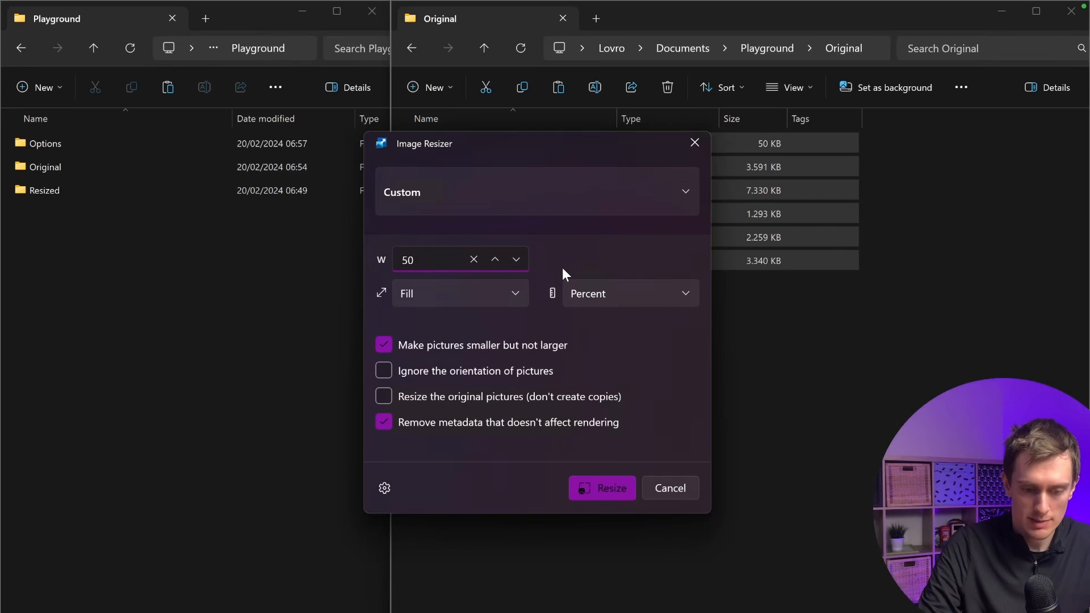
{"action": "left_click", "coordinate": [592, 288]}
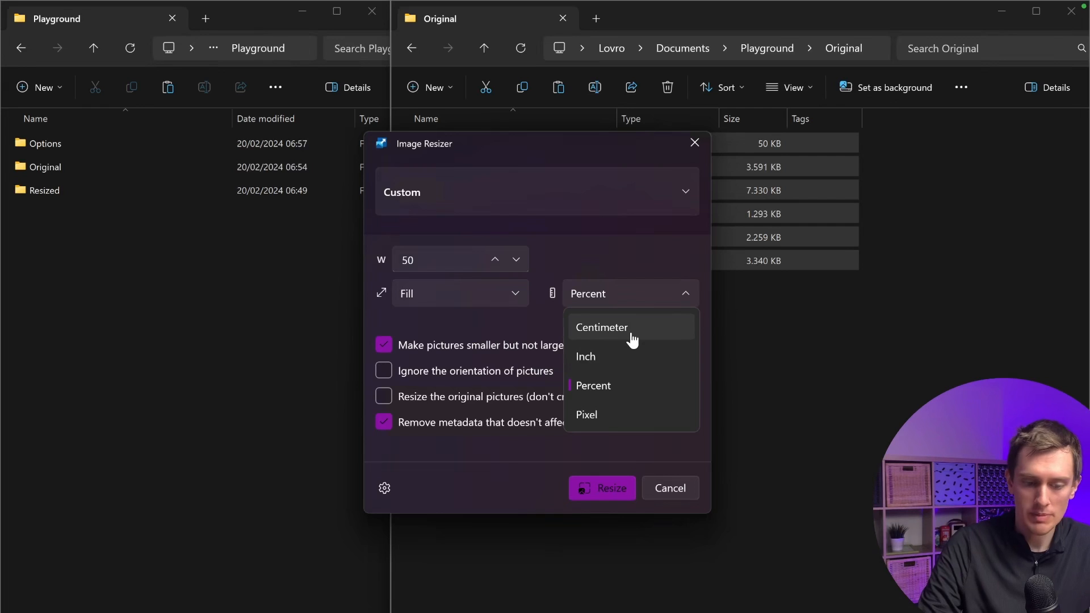
{"action": "left_click", "coordinate": [622, 425]}
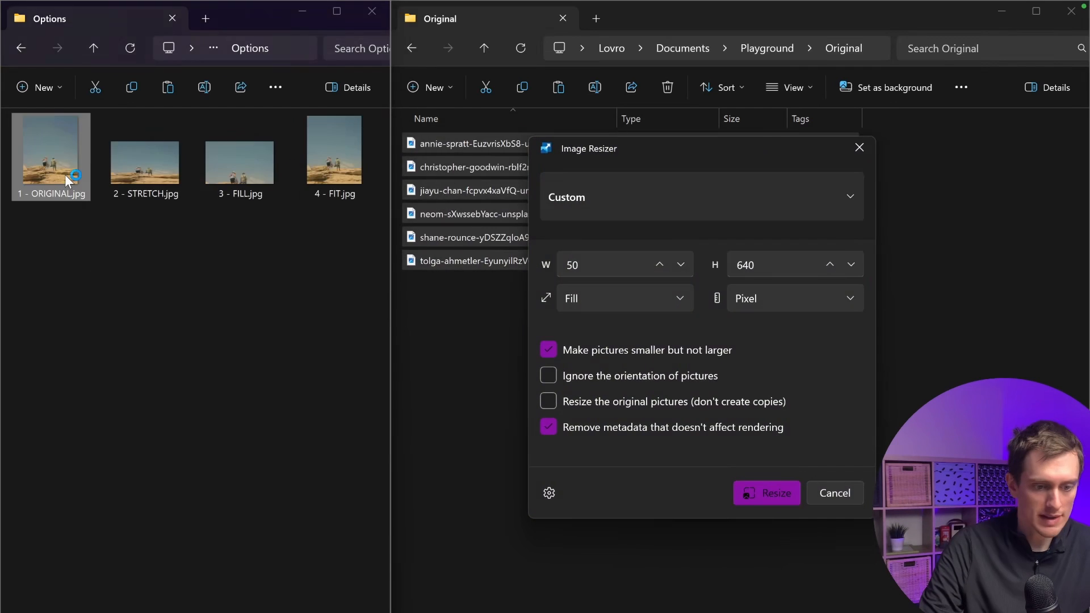
Compare the ORIGINAL, STRETCH, FILL and FIT sample pictures from the Options folder in the image viewer and close it
{"action": "double_click", "coordinate": [66, 180]}
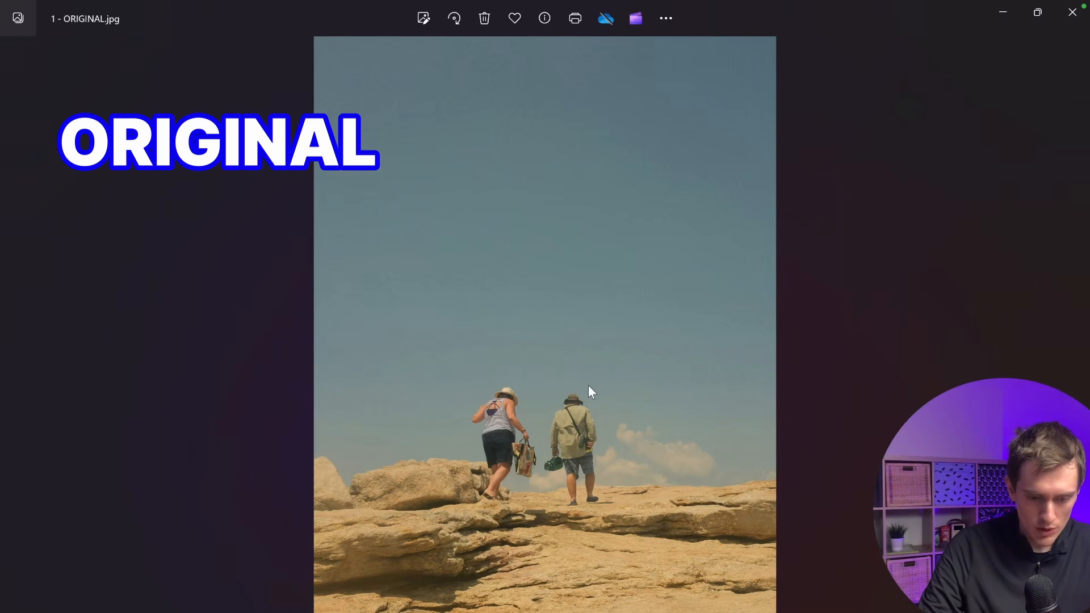
{"action": "key", "text": "Right"}
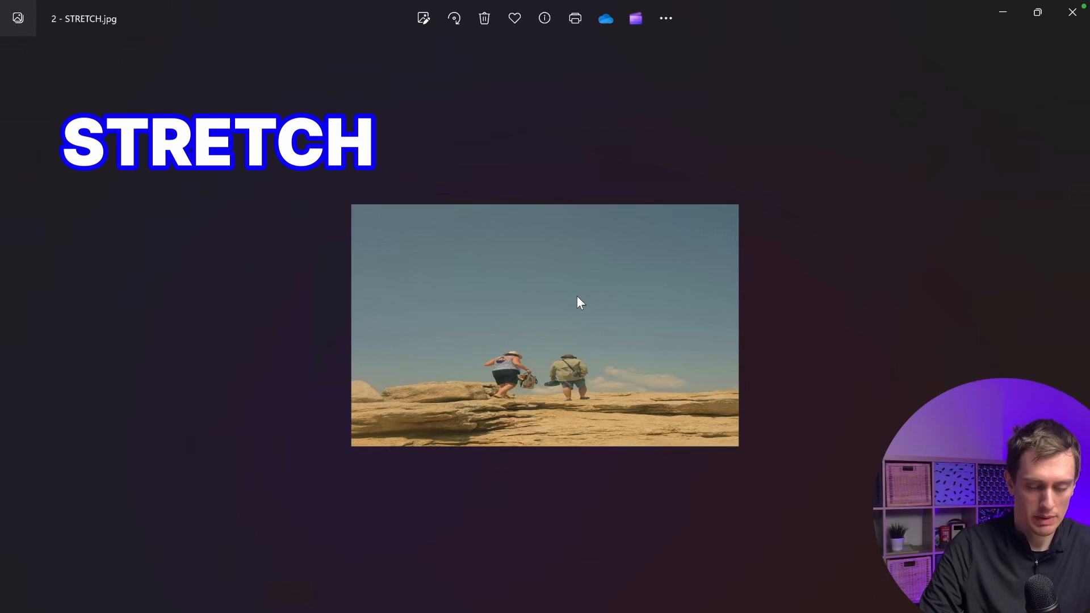
{"action": "key", "text": "Right"}
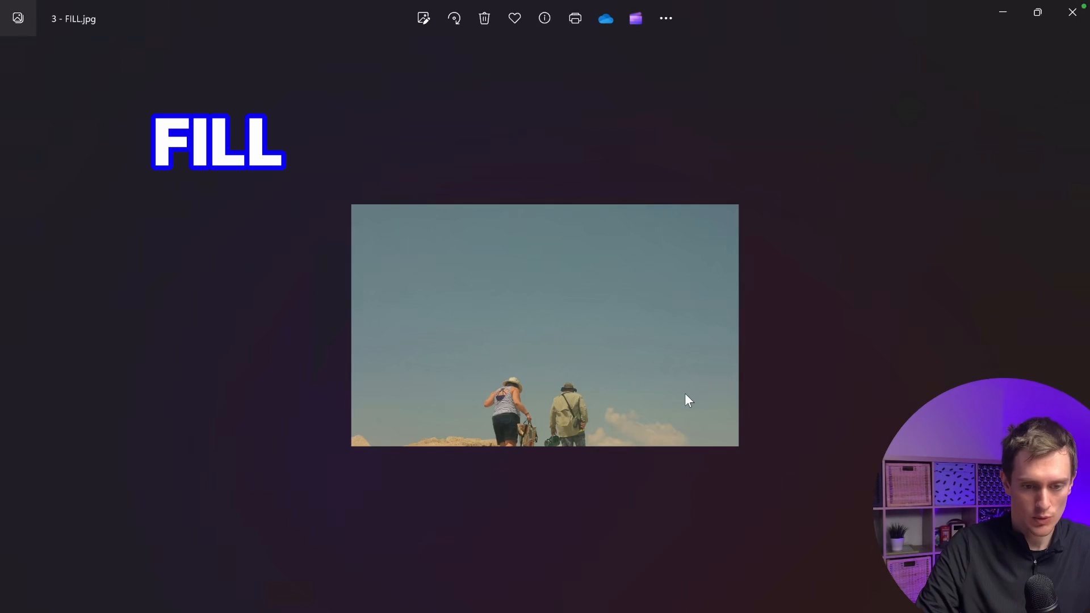
{"action": "key", "text": "Right"}
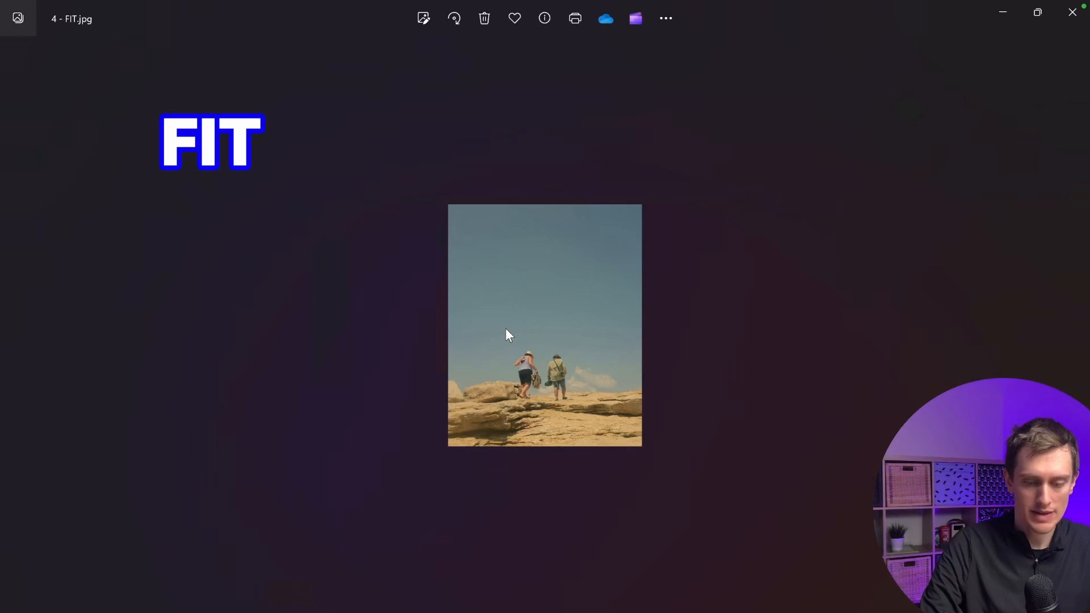
{"action": "left_click", "coordinate": [1071, 12]}
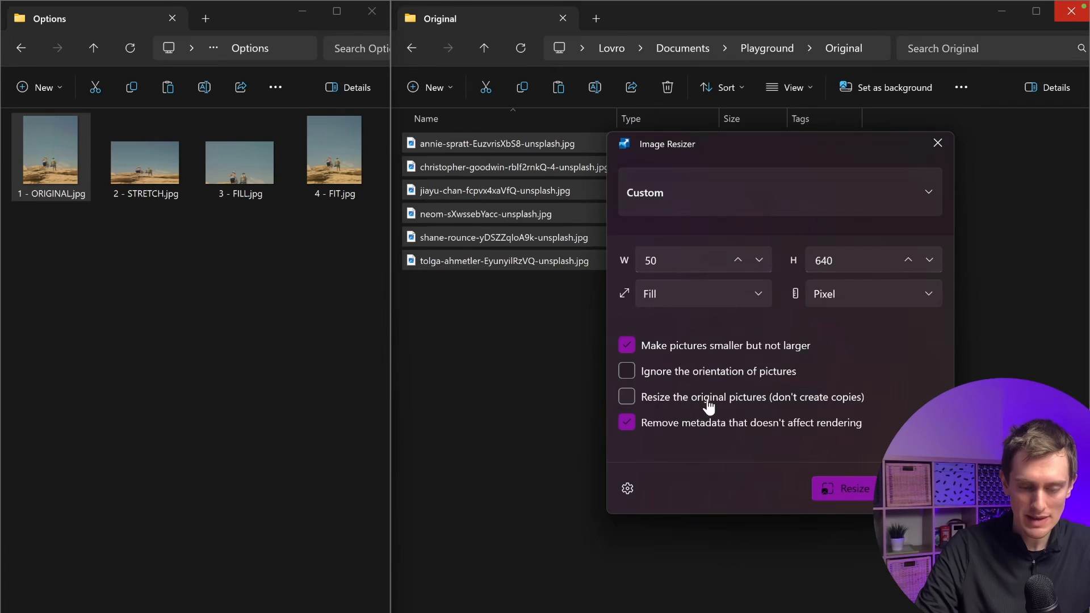
Move the Image Resizer dialog aside and open the Resized folder in the other file window
{"action": "left_click_drag", "start_coordinate": [812, 146], "coordinate": [837, 137]}
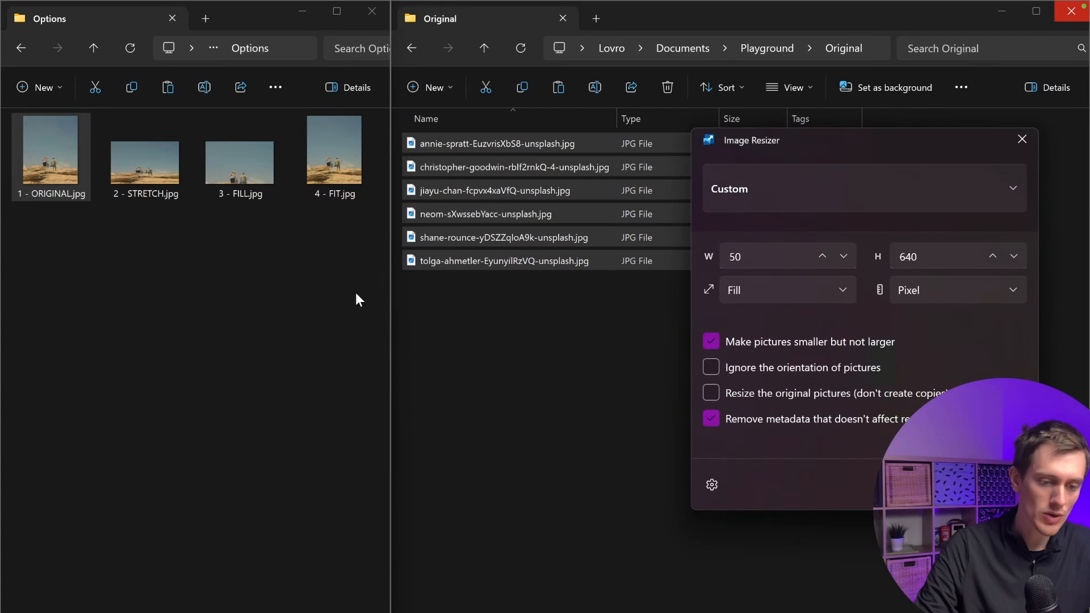
{"action": "left_click", "coordinate": [97, 47]}
{"action": "double_click", "coordinate": [54, 193]}
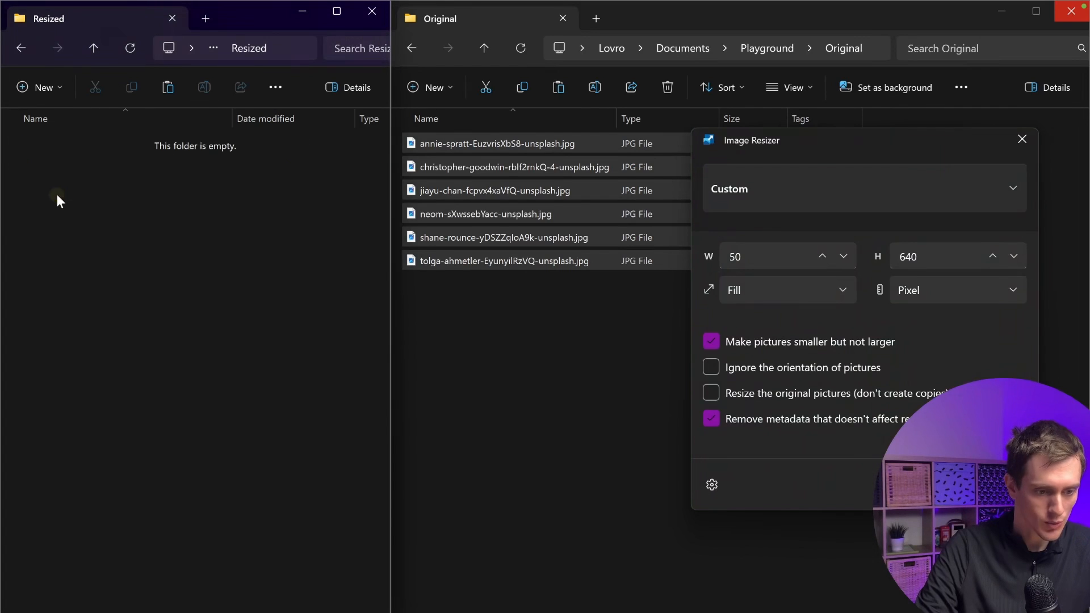
Copy all six pictures from the Original folder into the Resized folder
{"action": "left_click", "coordinate": [507, 216]}
{"action": "key", "text": "ctrl+a"}
{"action": "right_click", "coordinate": [506, 215]}
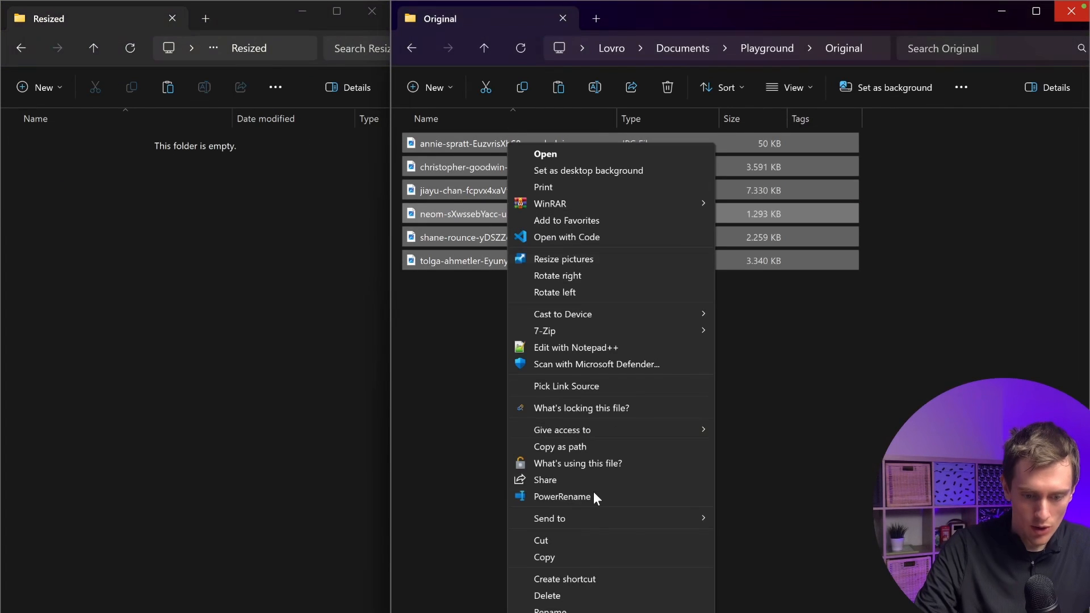
{"action": "left_click", "coordinate": [593, 549]}
{"action": "right_click", "coordinate": [203, 255]}
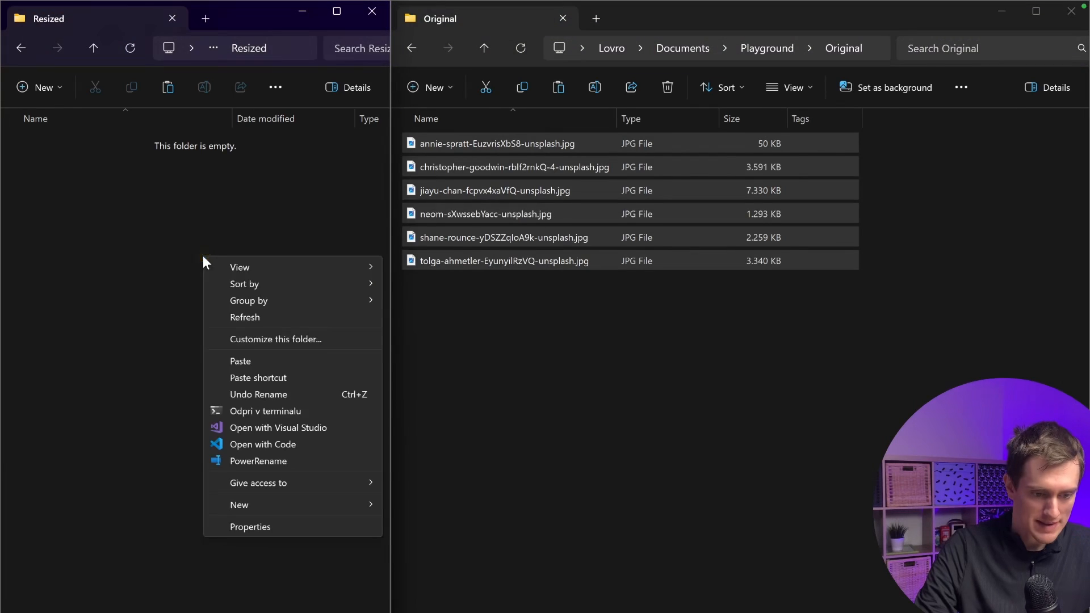
{"action": "left_click", "coordinate": [272, 360]}
{"action": "left_click", "coordinate": [236, 375]}
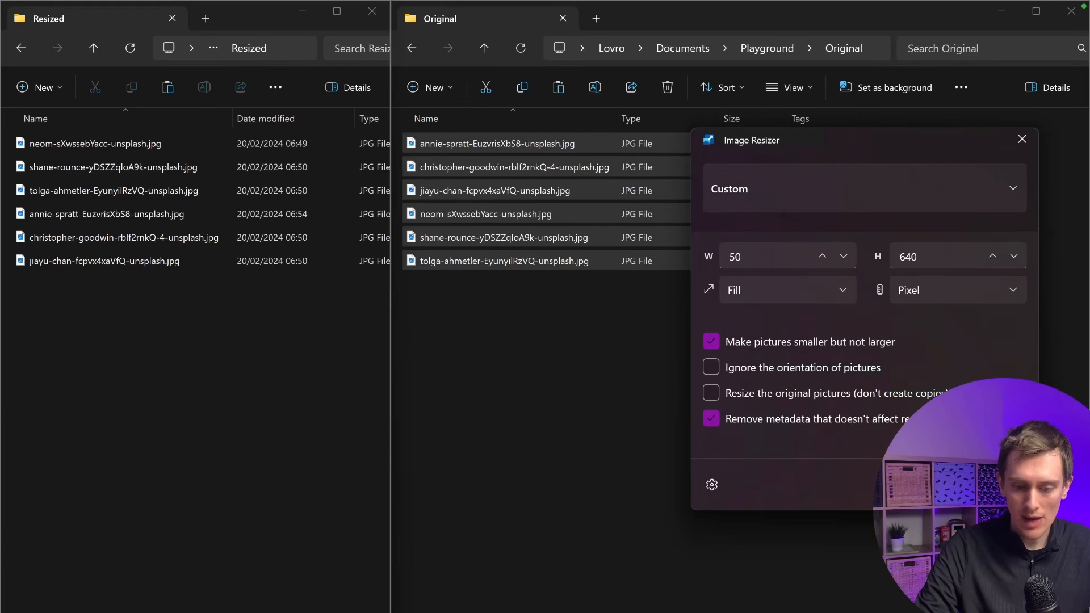
Run the resize with the custom settings and widen the Name column in the Original folder
{"action": "left_click", "coordinate": [930, 484]}
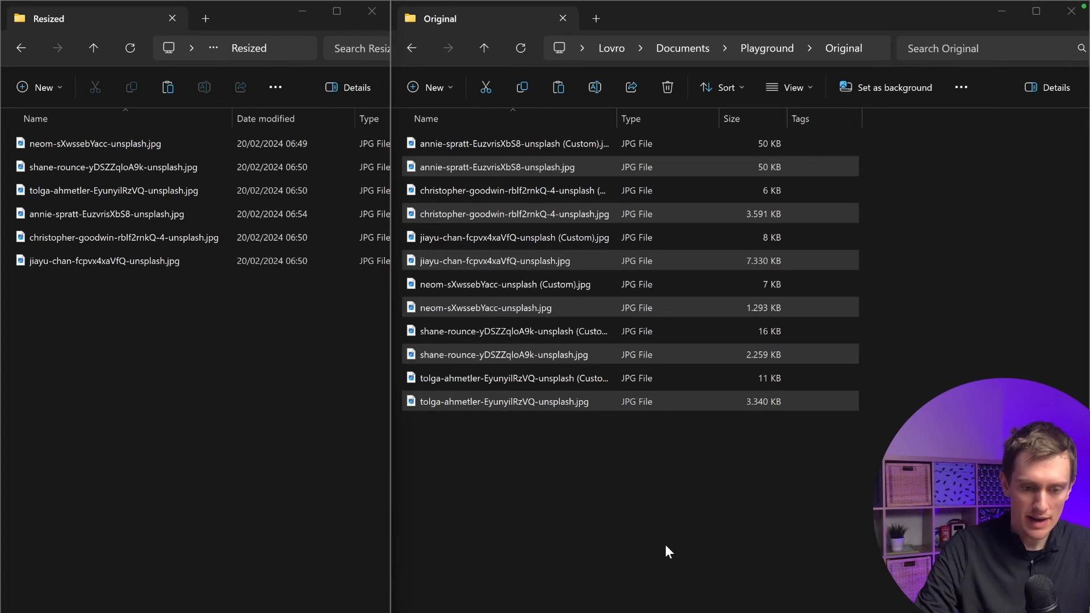
{"action": "left_click", "coordinate": [666, 544]}
{"action": "left_click_drag", "start_coordinate": [617, 118], "coordinate": [690, 119]}
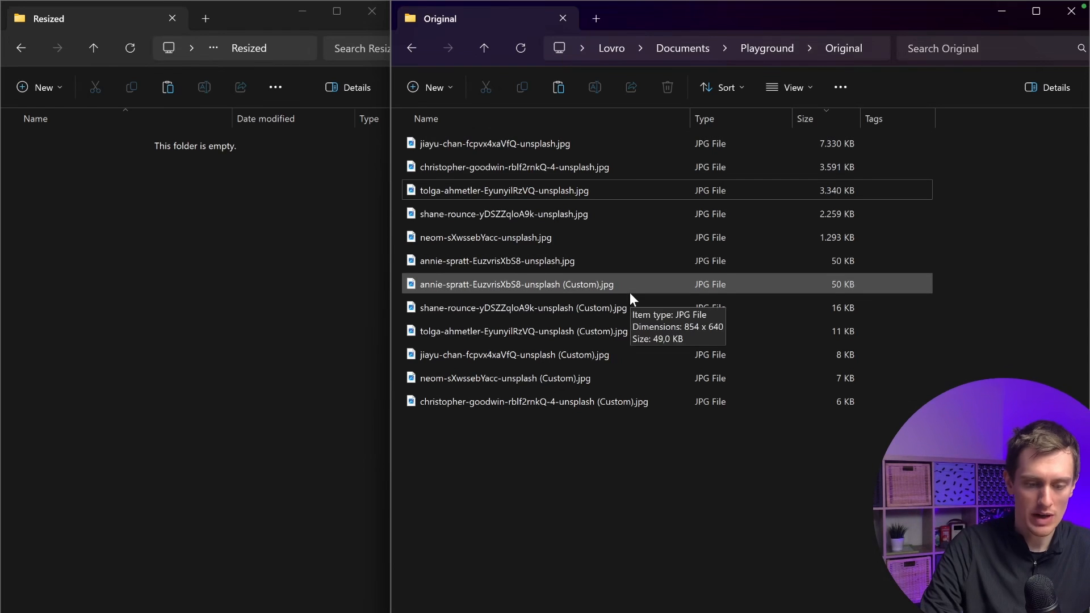
Select the six (Custom) copies in the Original folder to review their file sizes, and clear the selection
{"action": "left_click", "coordinate": [593, 470]}
{"action": "left_click_drag", "start_coordinate": [594, 470], "coordinate": [605, 286]}
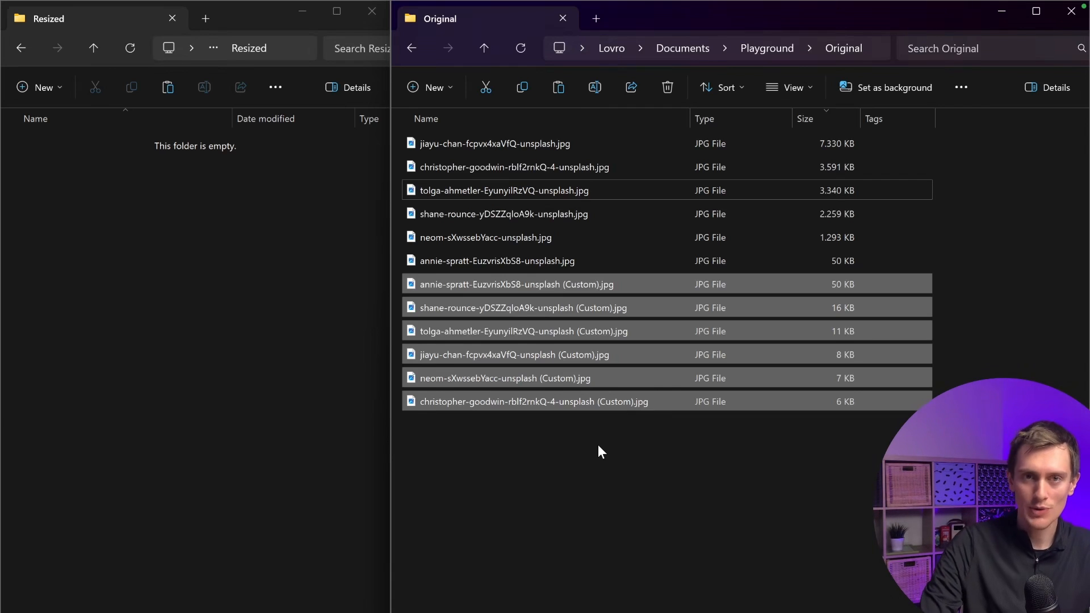
{"action": "left_click", "coordinate": [971, 260]}
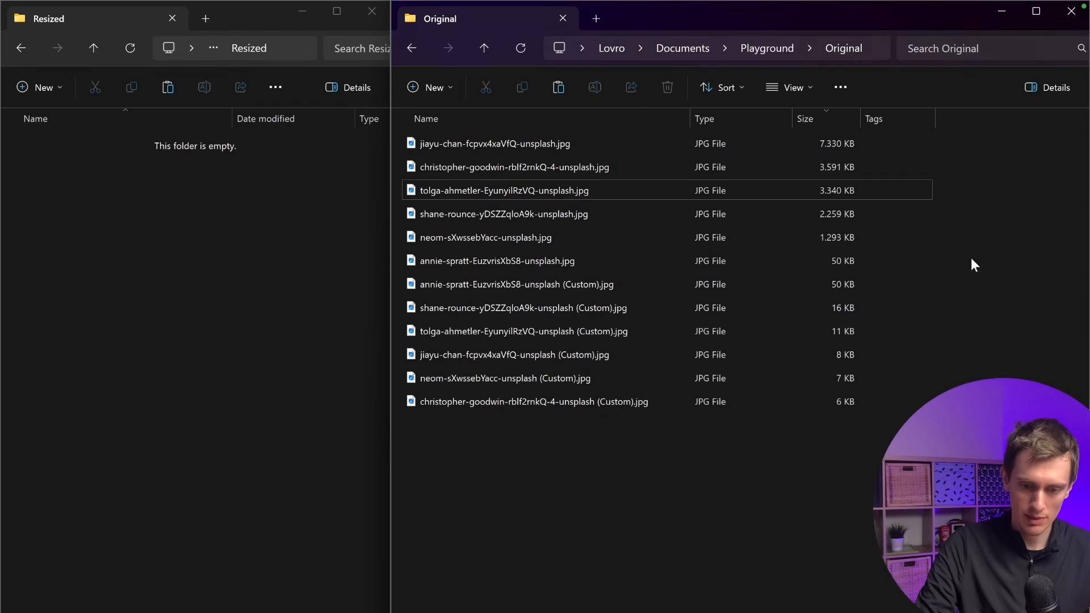
Select the five largest original pictures and bring them into the Resized folder with the Resize pictures here option
{"action": "left_click", "coordinate": [934, 261]}
{"action": "left_click_drag", "start_coordinate": [899, 263], "coordinate": [608, 139]}
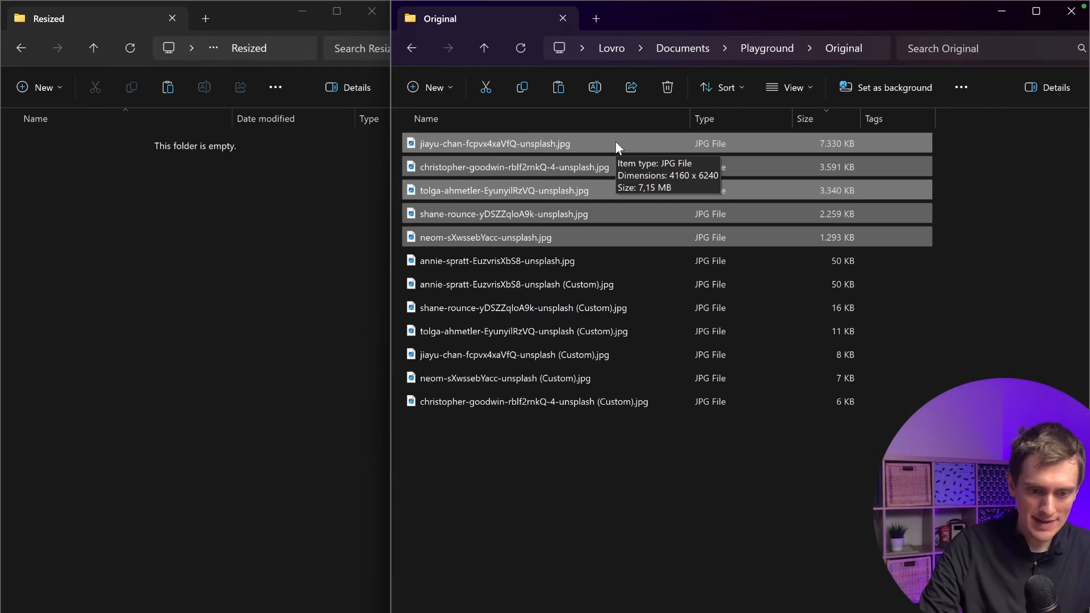
{"action": "left_click_drag", "start_coordinate": [616, 147], "coordinate": [133, 344]}
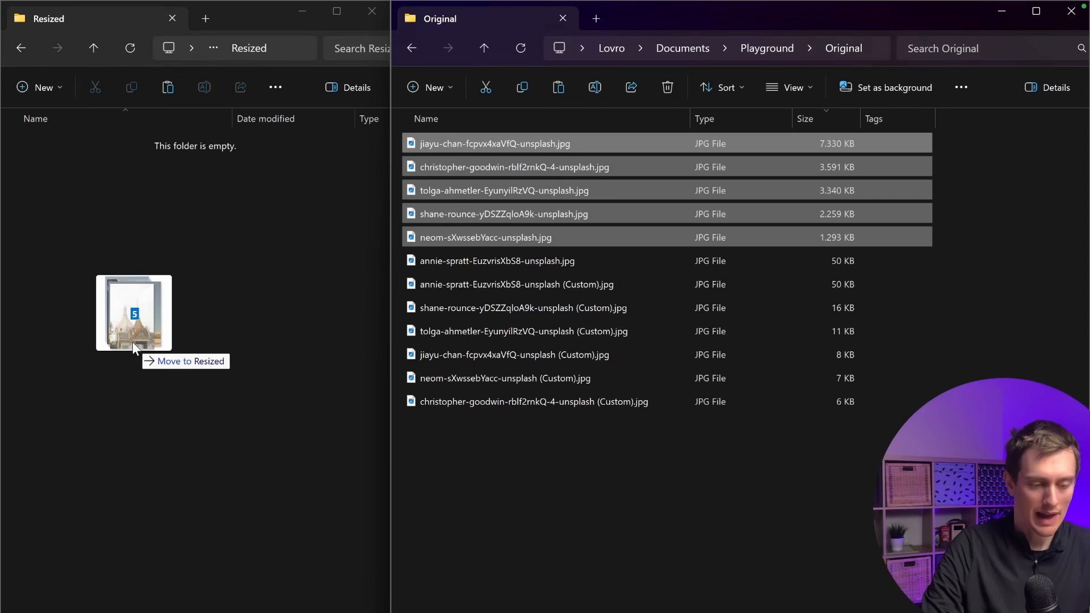
{"action": "left_click_drag", "start_coordinate": [132, 344], "coordinate": [117, 302]}
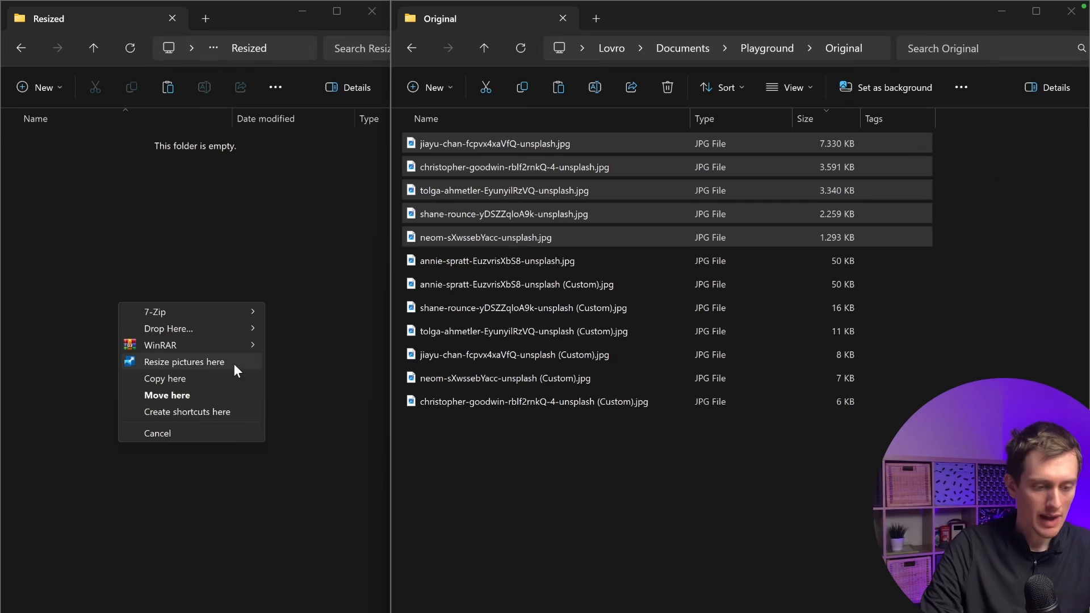
{"action": "left_click", "coordinate": [207, 367]}
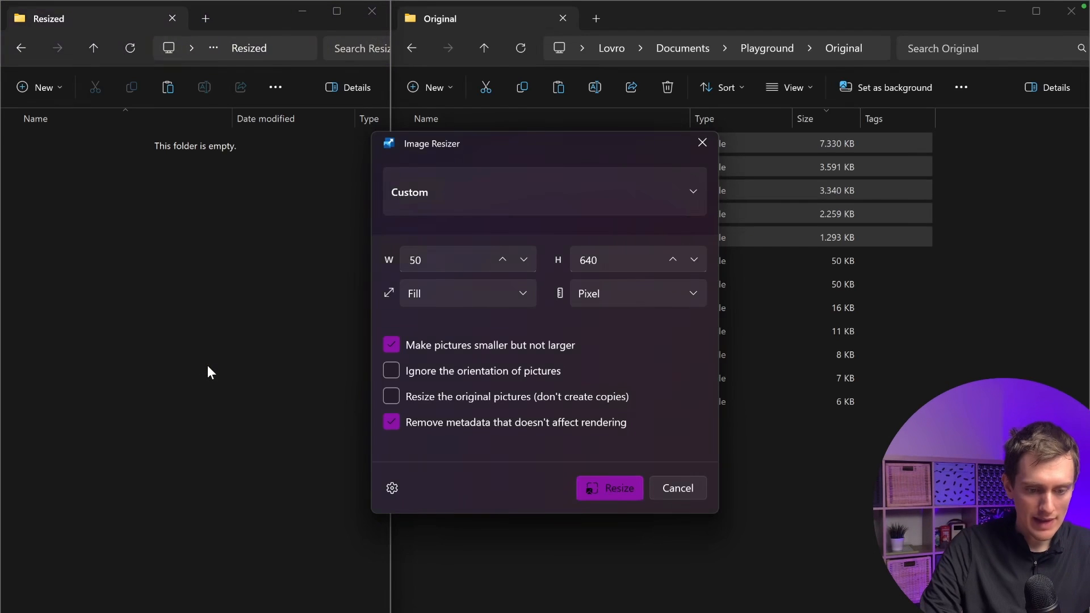
Resize the five pictures with the Large preset (1920 × 1080 pixels) and check the file sizes in the Resized folder
{"action": "left_click", "coordinate": [521, 203]}
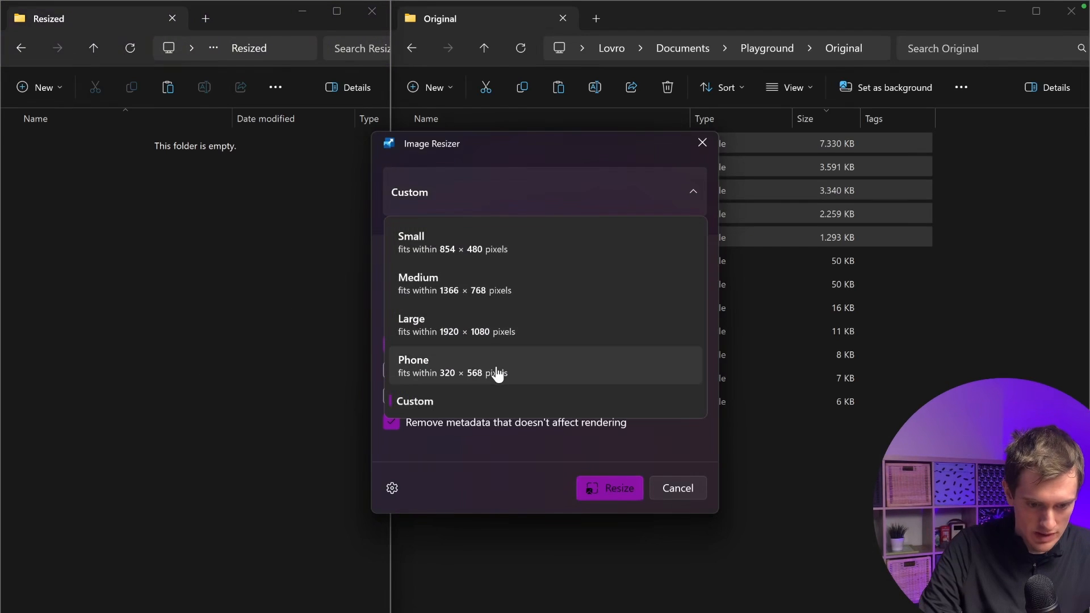
{"action": "left_click", "coordinate": [480, 335]}
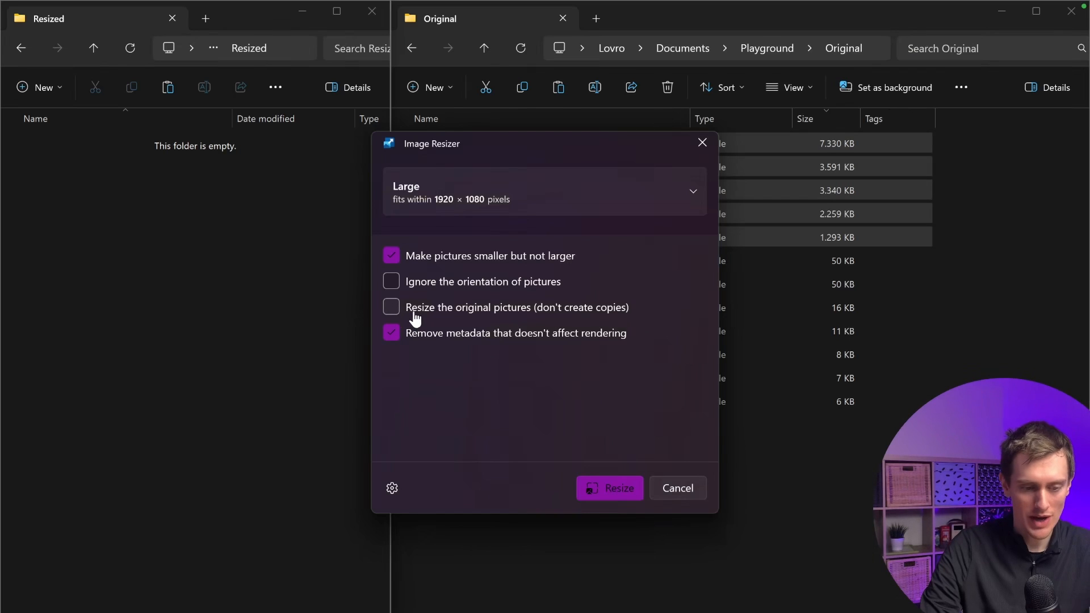
{"action": "left_click", "coordinate": [618, 492]}
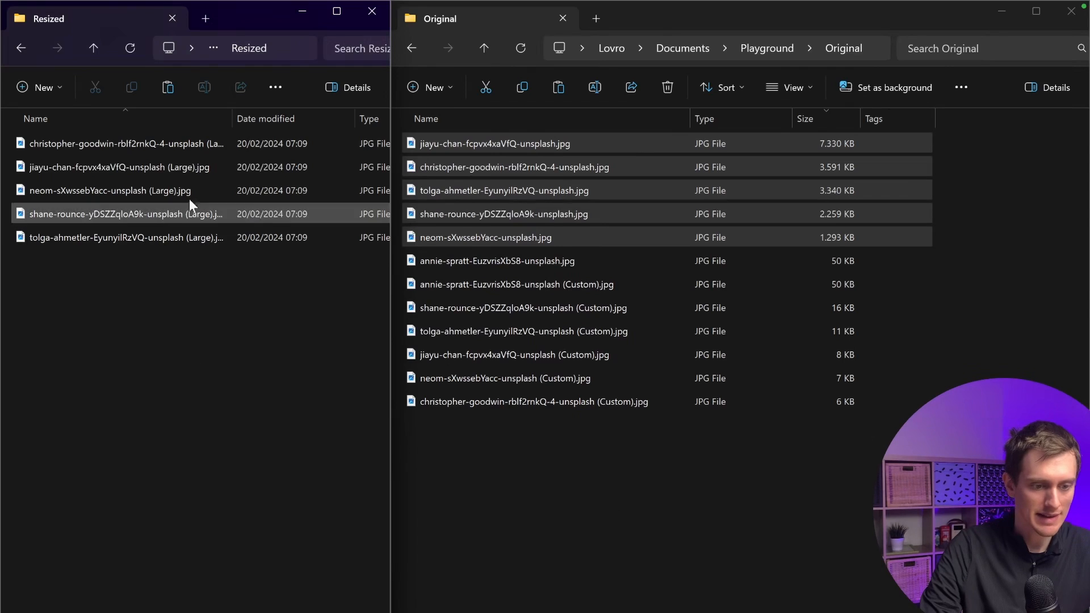
{"action": "scroll", "coordinate": [389, 590], "scroll_direction": "right", "scroll_amount": 3}
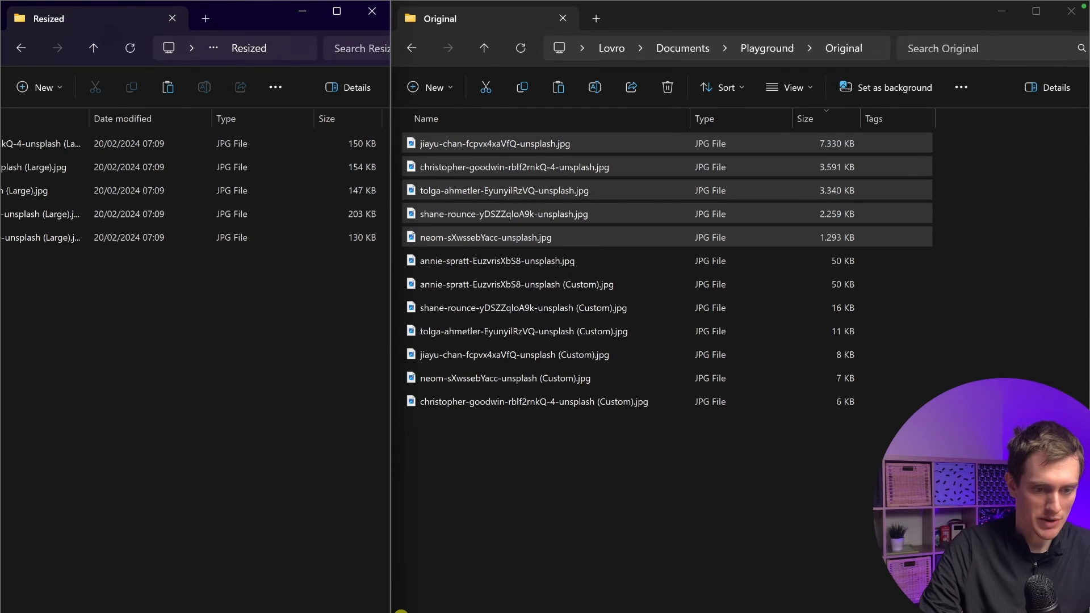